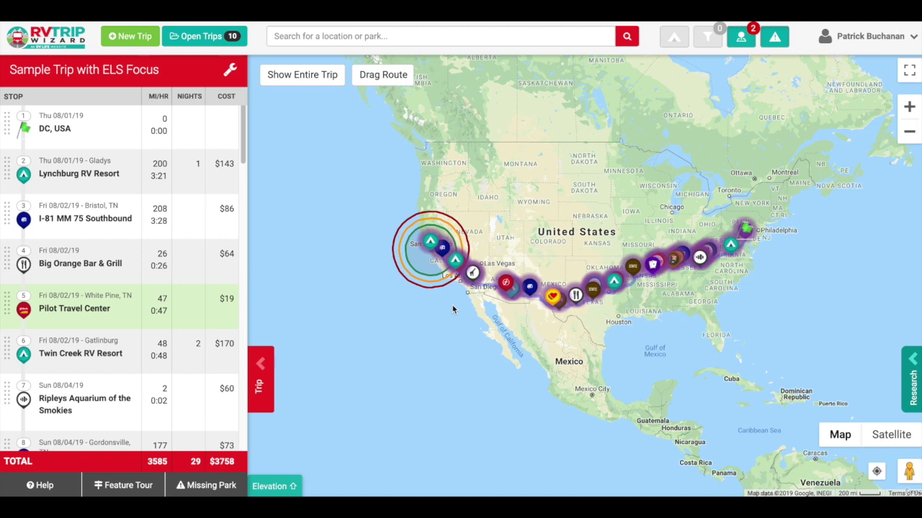
Step: Export the Sample Trip with ELS Focus to GPS as SampleTripwithELSFocus.gpx
{"action": "left_click", "coordinate": [229, 75]}
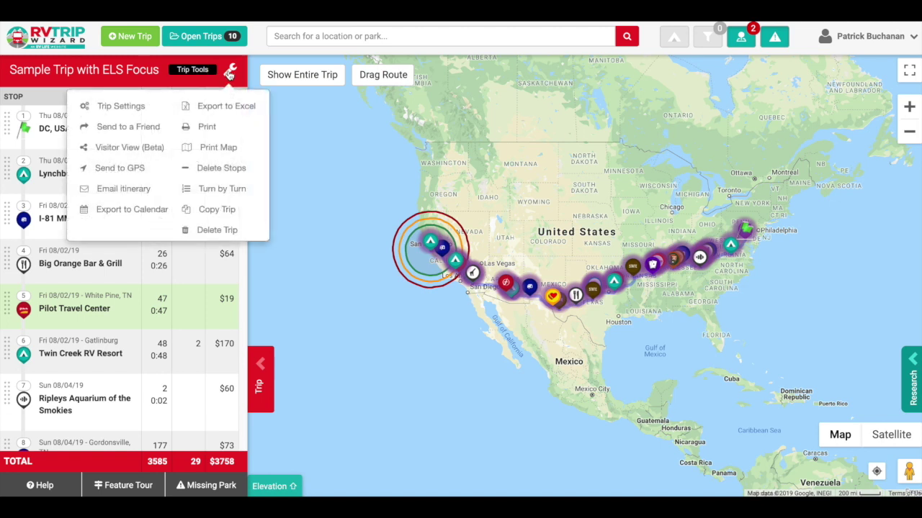
{"action": "left_click", "coordinate": [139, 169]}
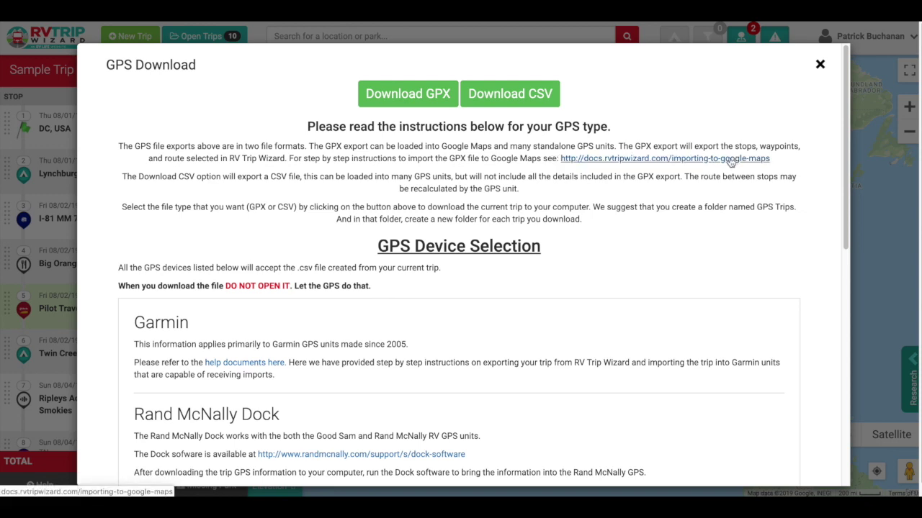
{"action": "left_click", "coordinate": [420, 95]}
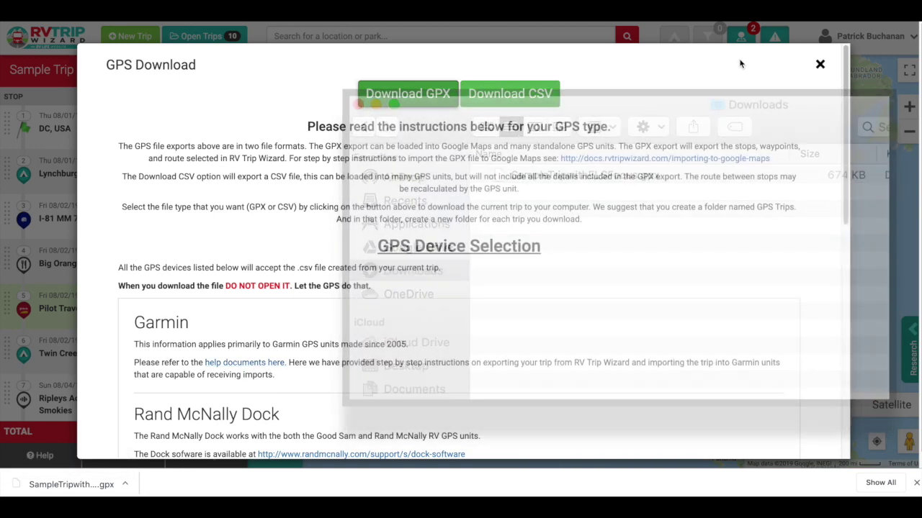
Step: Close the GPS Download dialog and start a new browser tab
{"action": "left_click", "coordinate": [818, 65]}
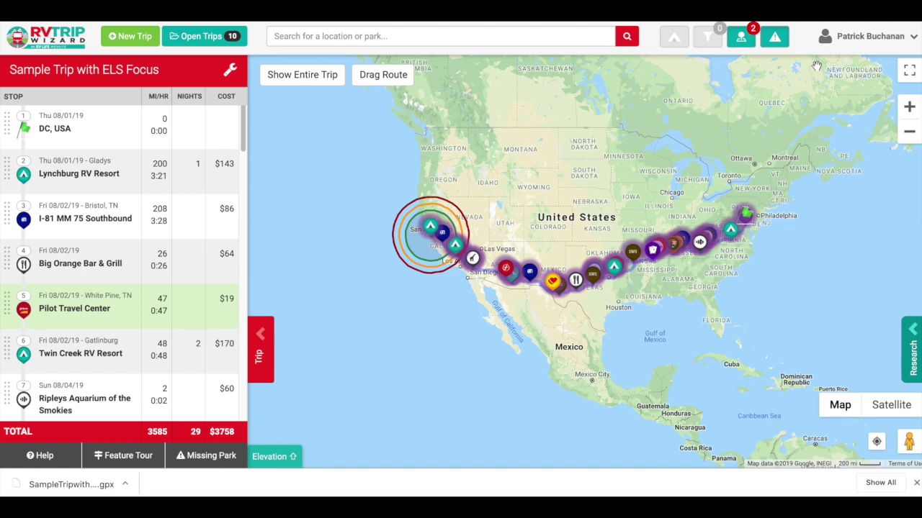
{"action": "key", "text": "ctrl+t"}
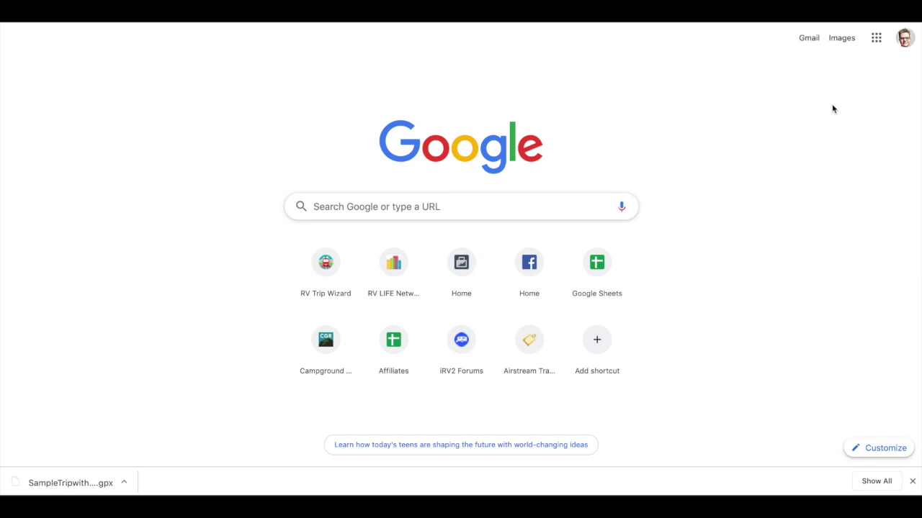
Step: Launch Google Maps from the Google apps list in the new tab
{"action": "left_click", "coordinate": [877, 41]}
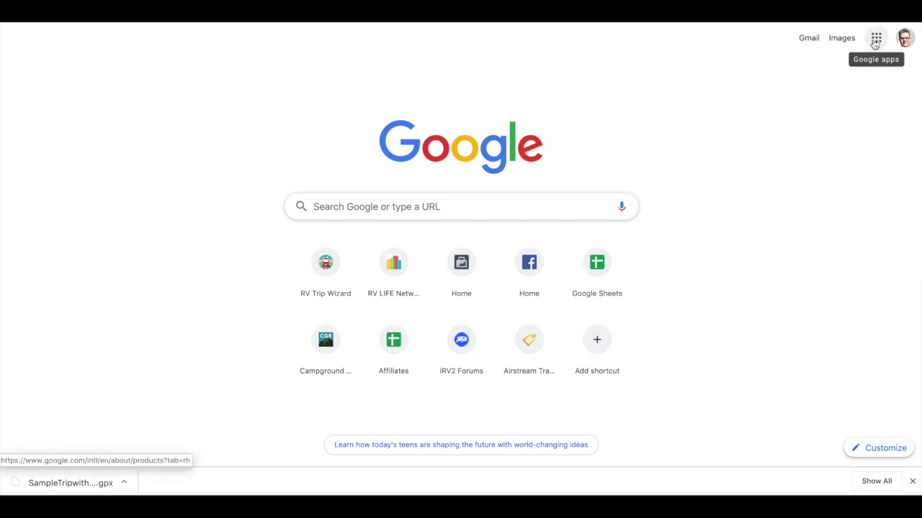
{"action": "left_click", "coordinate": [875, 41]}
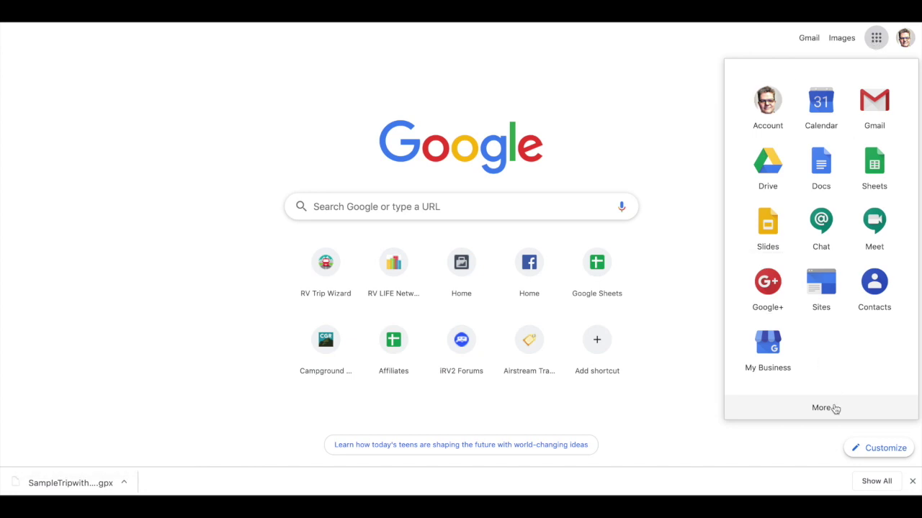
{"action": "left_click", "coordinate": [835, 408]}
{"action": "left_click", "coordinate": [874, 100]}
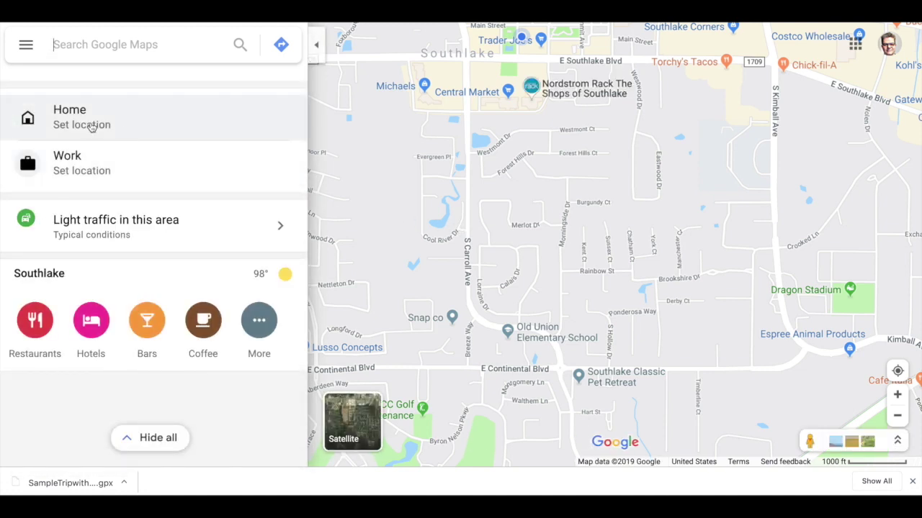
Step: Create a new custom map from the Maps list in Your places
{"action": "left_click", "coordinate": [23, 47]}
{"action": "left_click", "coordinate": [23, 47]}
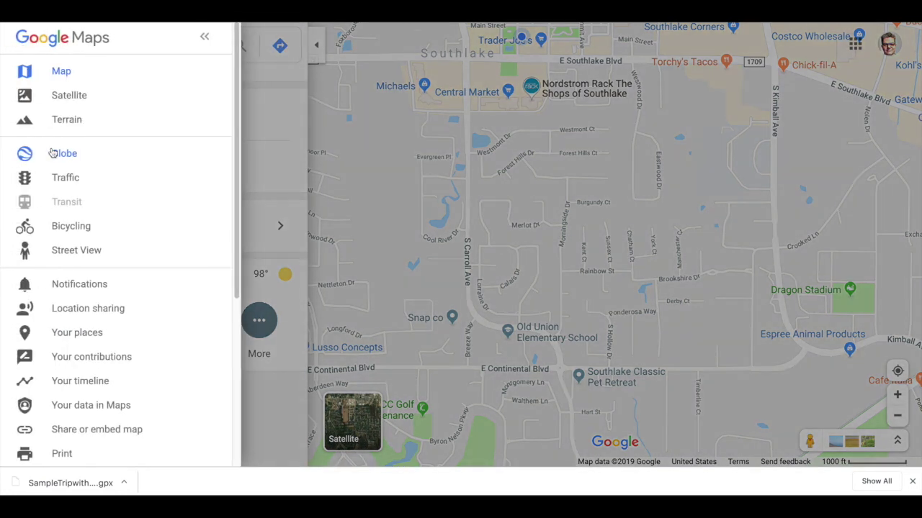
{"action": "left_click", "coordinate": [90, 337]}
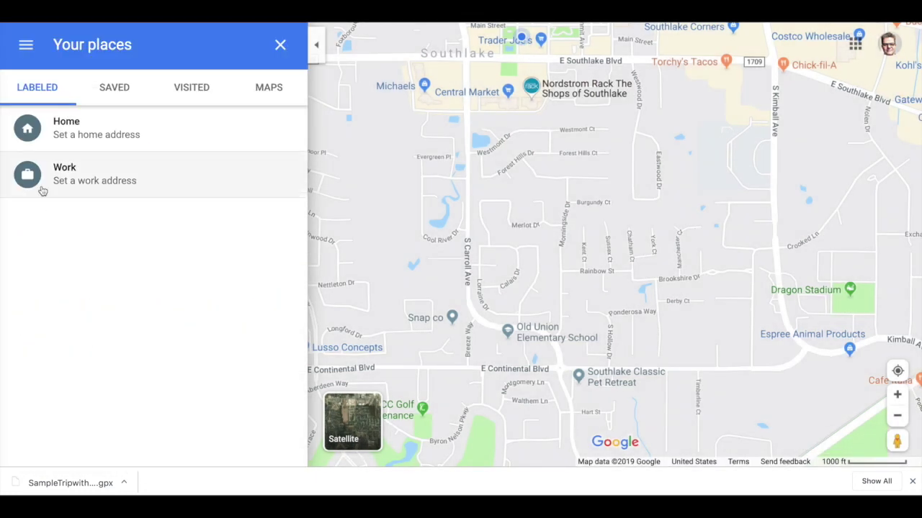
{"action": "left_click", "coordinate": [270, 91]}
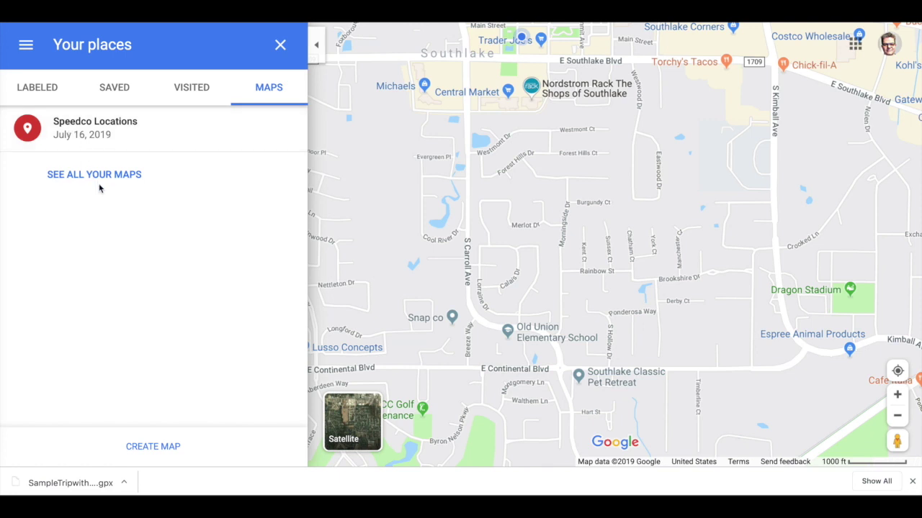
{"action": "left_click", "coordinate": [158, 448]}
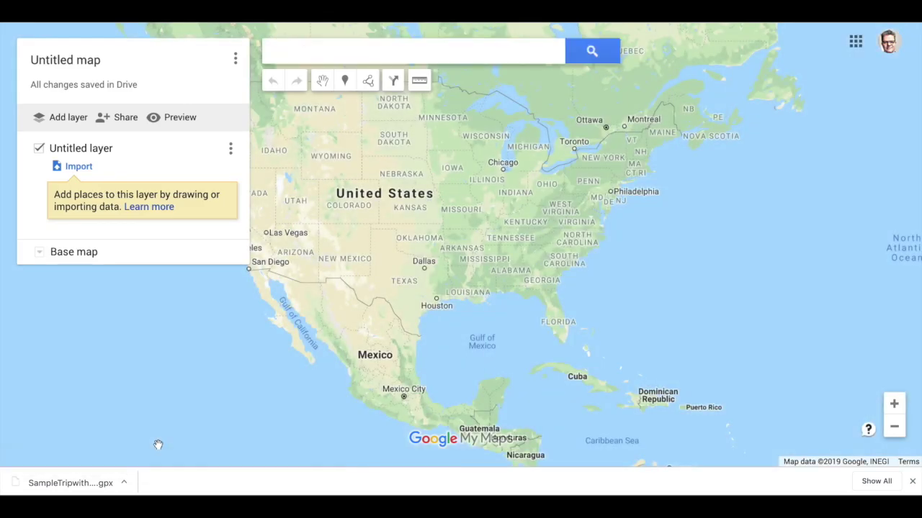
Step: Rename the untitled map to 'Bill Fall Trip' and save the title
{"action": "left_click", "coordinate": [97, 61]}
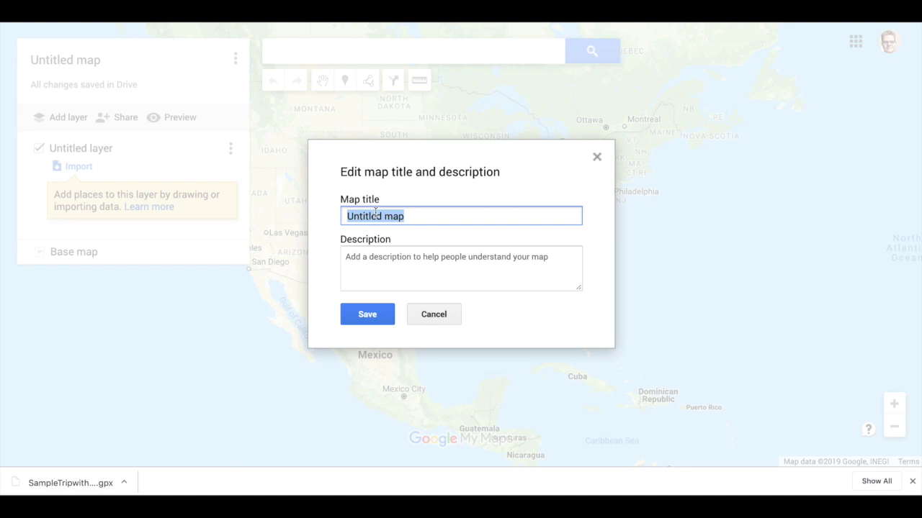
{"action": "type", "text": "Bill Fa"}
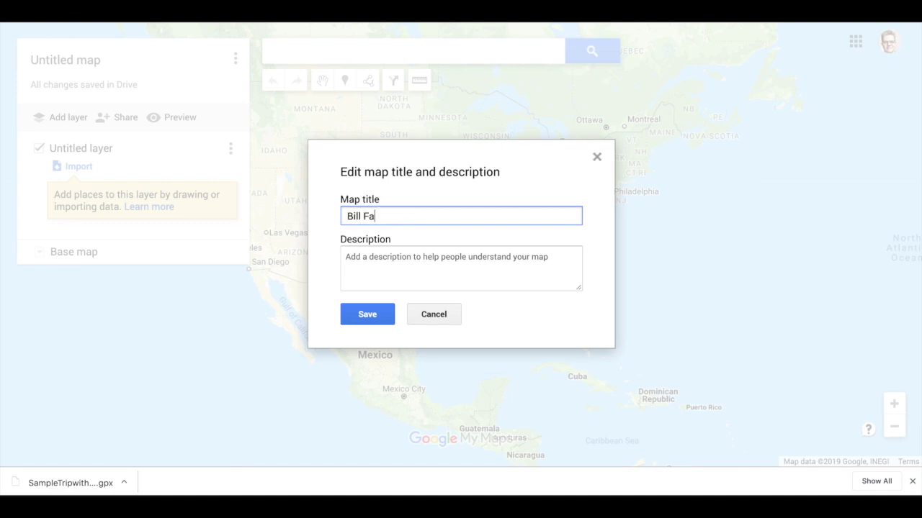
{"action": "type", "text": "ll Tripo"}
{"action": "key", "text": "BackSpace"}
{"action": "left_click", "coordinate": [386, 257]}
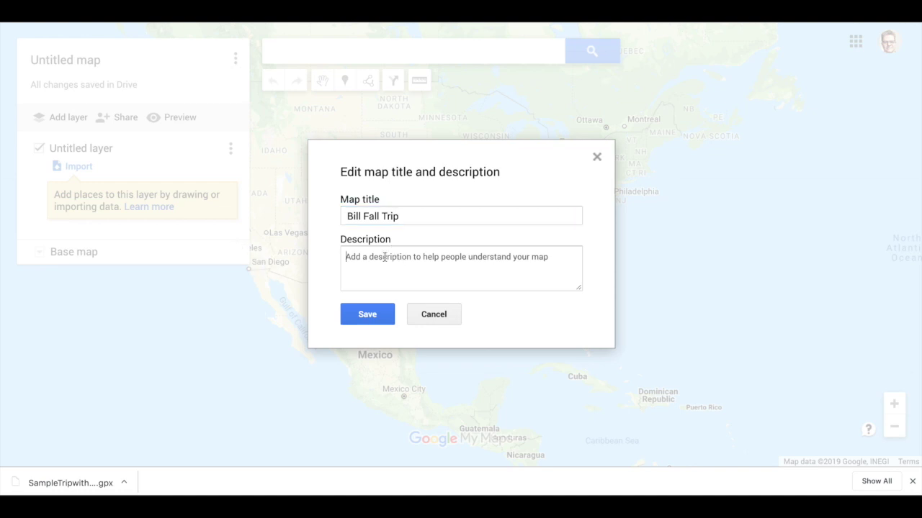
{"action": "left_click", "coordinate": [370, 317]}
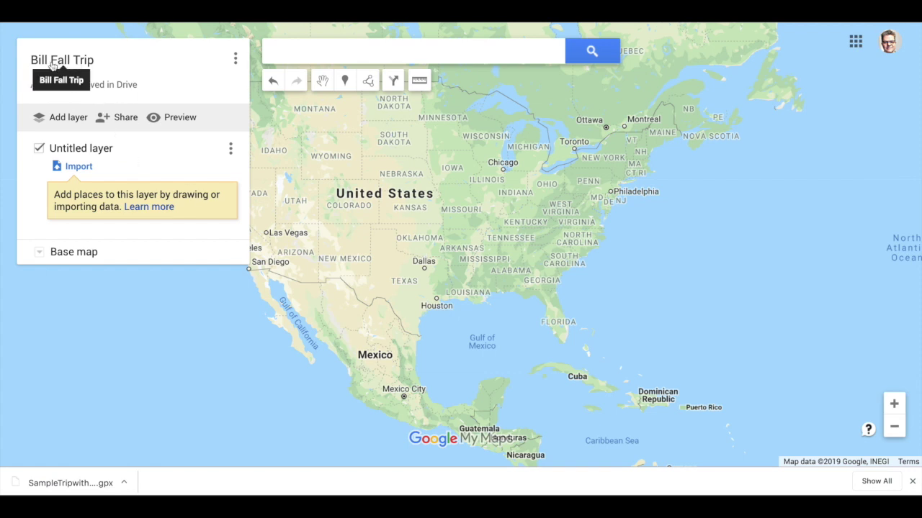
Step: Import SampleTripwithELSFocus.gpx from Downloads into the map's untitled layer
{"action": "left_click", "coordinate": [79, 167]}
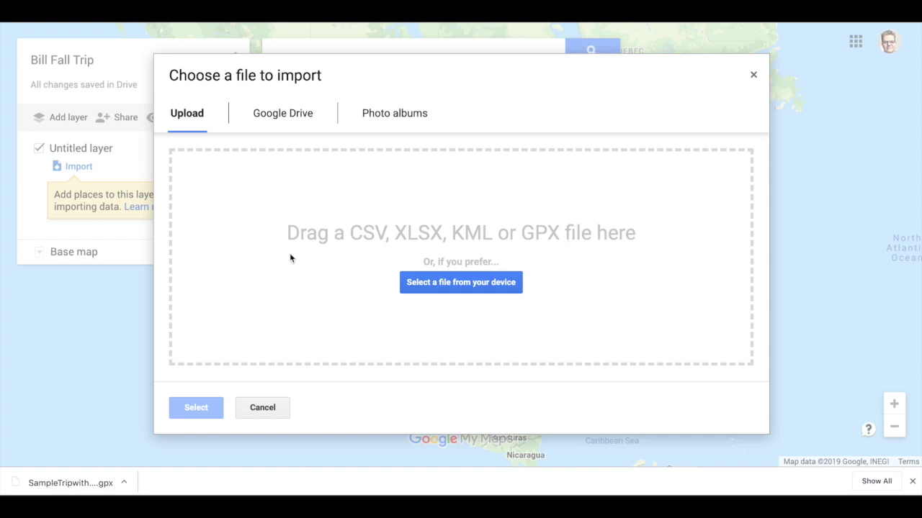
{"action": "left_click", "coordinate": [475, 283]}
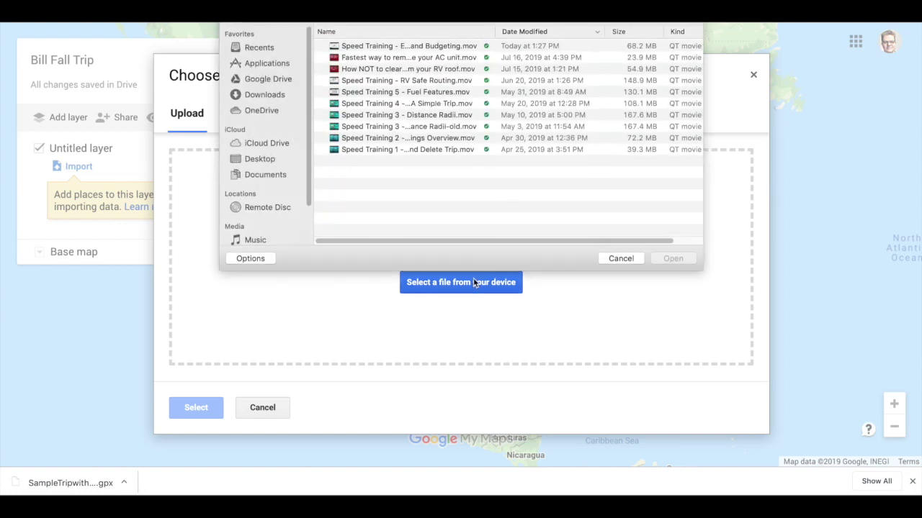
{"action": "left_click", "coordinate": [271, 98]}
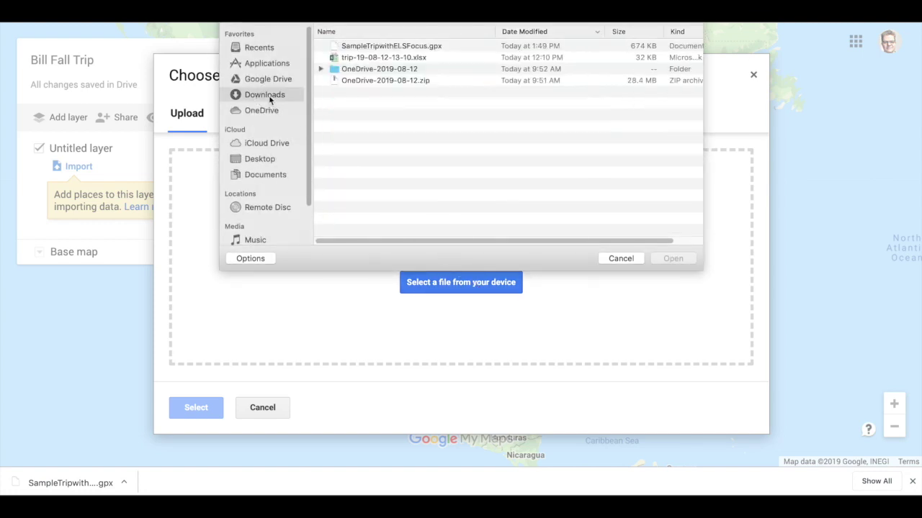
{"action": "left_click", "coordinate": [372, 48]}
{"action": "left_click", "coordinate": [672, 258]}
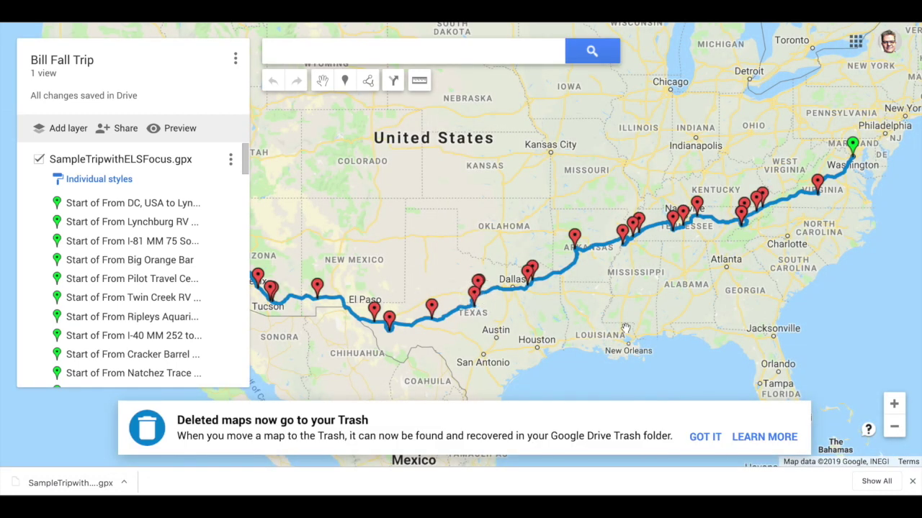
Step: Zoom out and pan the map so the whole cross-country route is centered
{"action": "scroll", "coordinate": [431, 188], "scroll_direction": "down", "scroll_amount": 1}
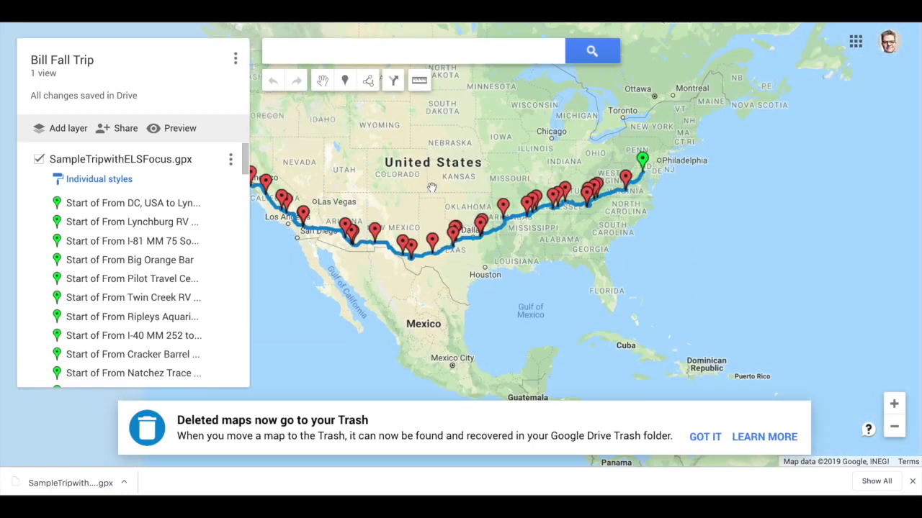
{"action": "left_click_drag", "start_coordinate": [427, 176], "coordinate": [480, 188]}
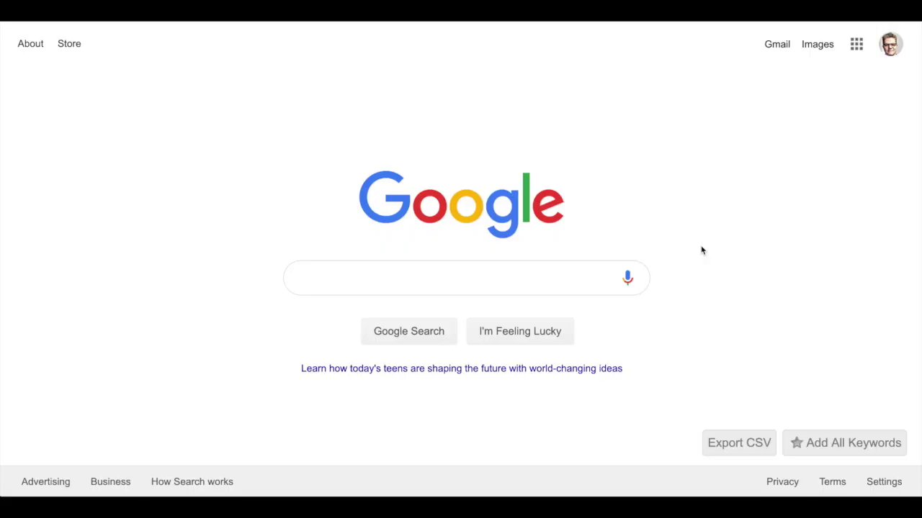
Step: Return to Google Maps through the Google apps list
{"action": "left_click", "coordinate": [856, 45]}
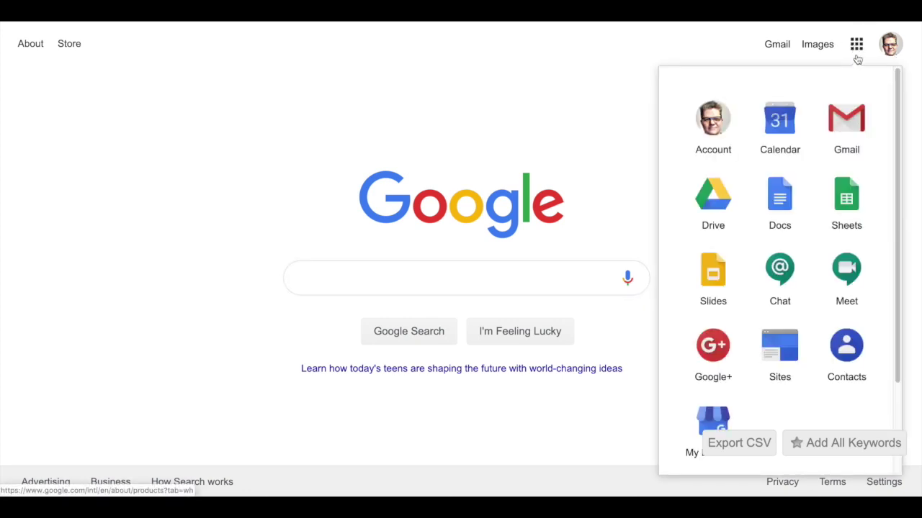
{"action": "scroll", "coordinate": [853, 196], "scroll_direction": "down", "scroll_amount": 2}
{"action": "scroll", "coordinate": [852, 197], "scroll_direction": "down", "scroll_amount": 4}
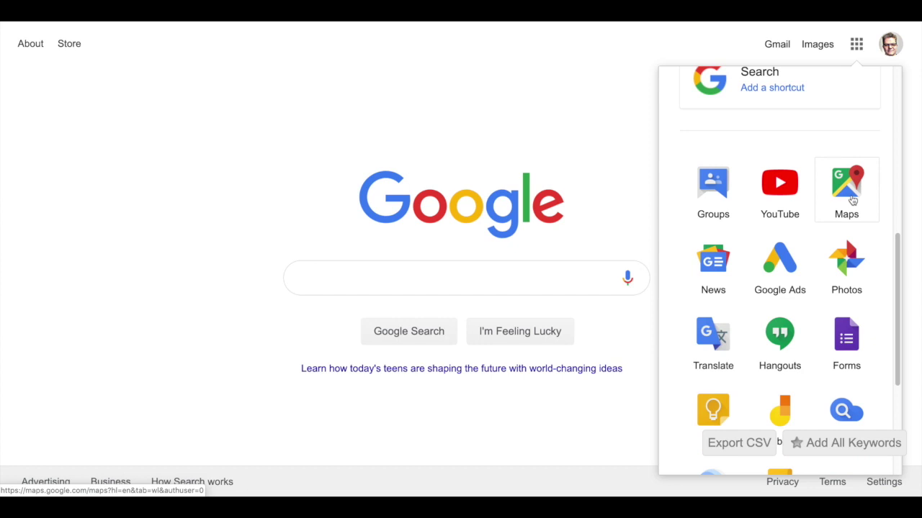
{"action": "left_click", "coordinate": [852, 197]}
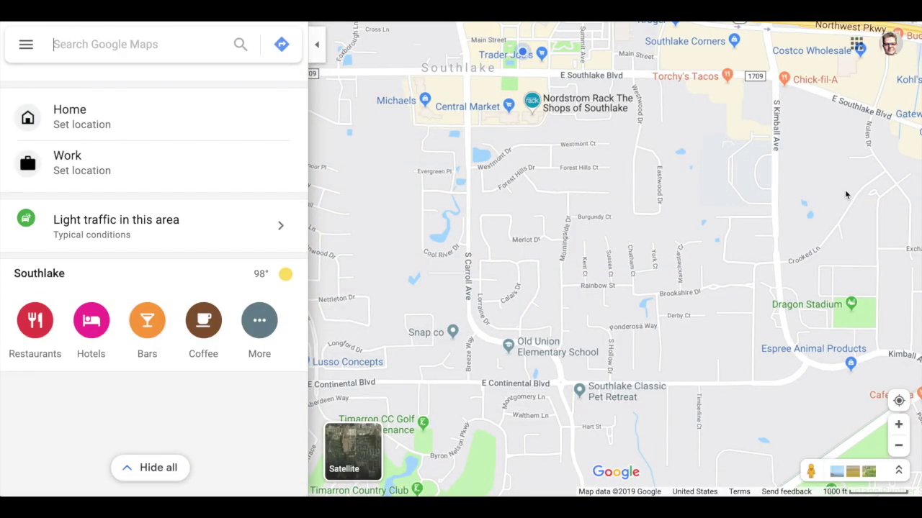
Step: Open the saved Bill Fall Trip map from Your places
{"action": "left_click", "coordinate": [25, 46]}
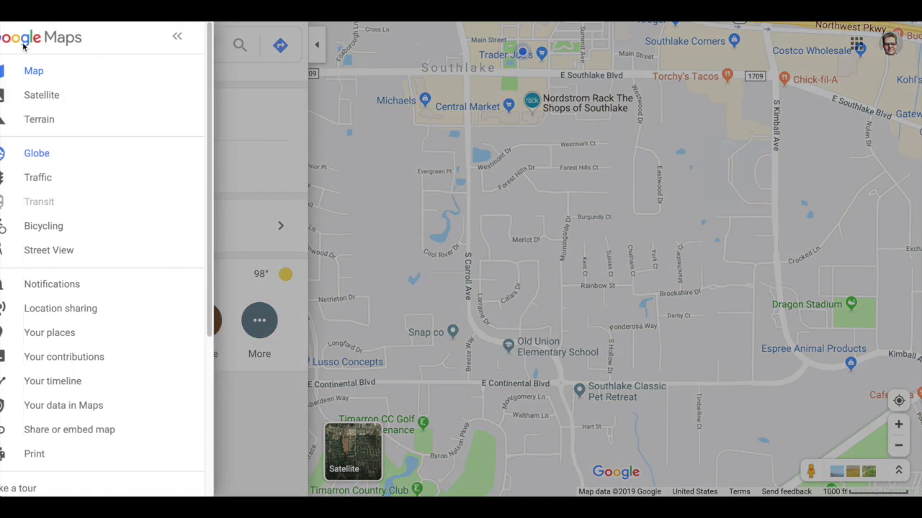
{"action": "left_click", "coordinate": [78, 342]}
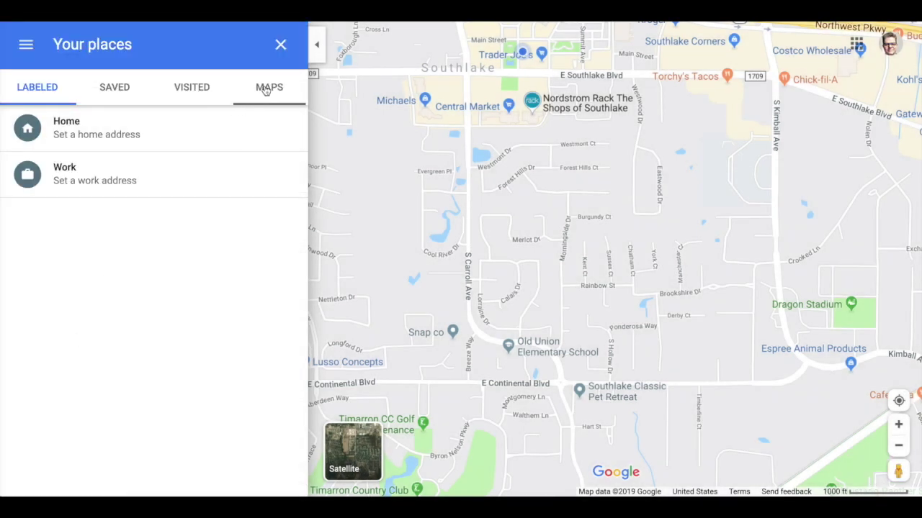
{"action": "left_click", "coordinate": [265, 90]}
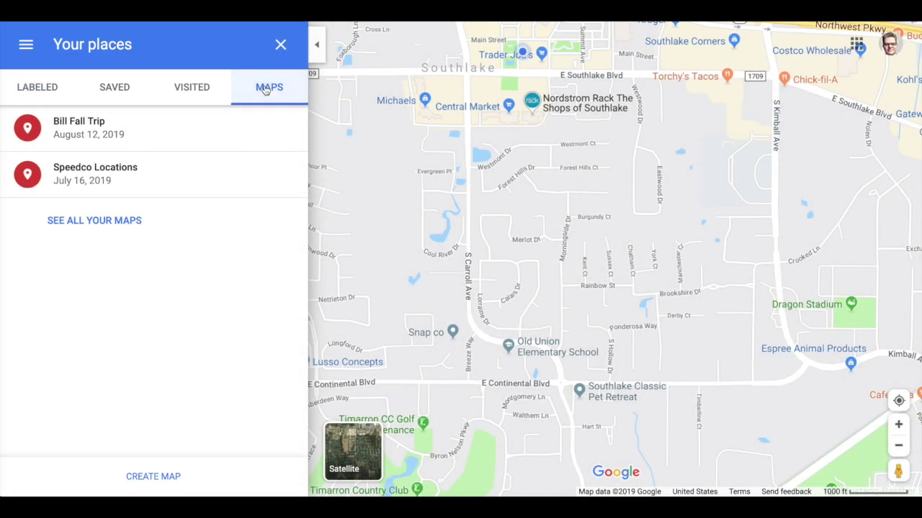
{"action": "left_click", "coordinate": [90, 127]}
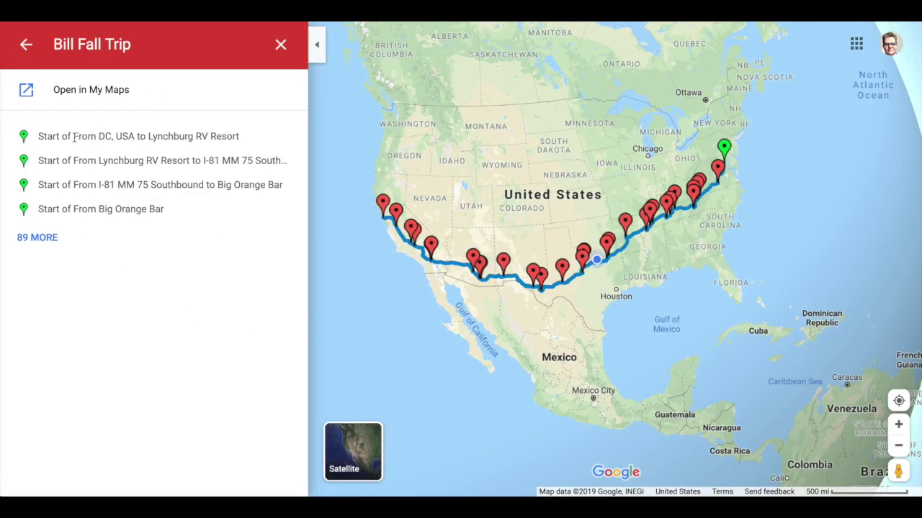
Step: Expand the 89 remaining stops in the Bill Fall Trip panel and browse the list
{"action": "left_click", "coordinate": [37, 238]}
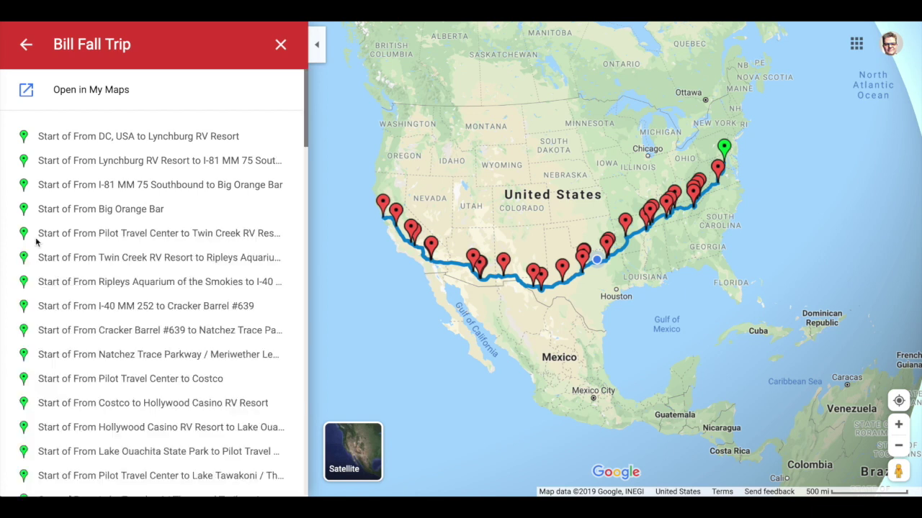
{"action": "scroll", "coordinate": [201, 108], "scroll_direction": "down", "scroll_amount": 20}
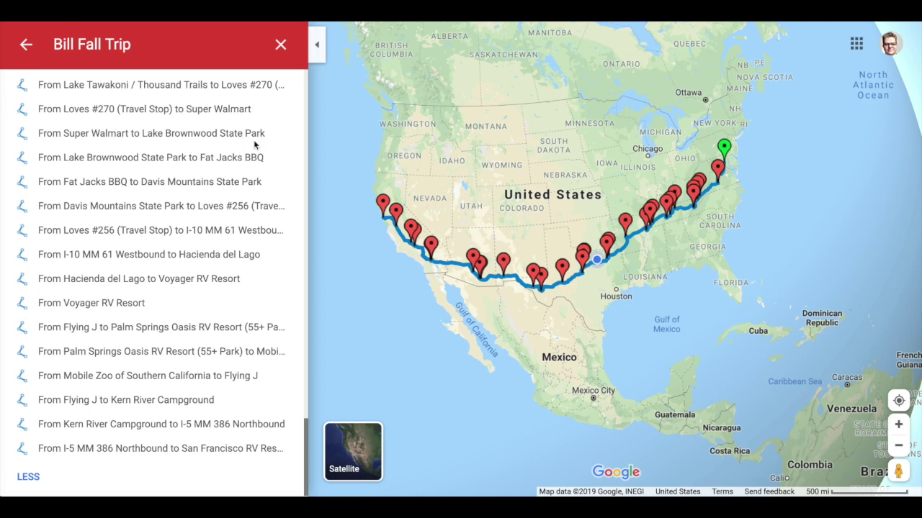
{"action": "scroll", "coordinate": [173, 133], "scroll_direction": "up", "scroll_amount": 20}
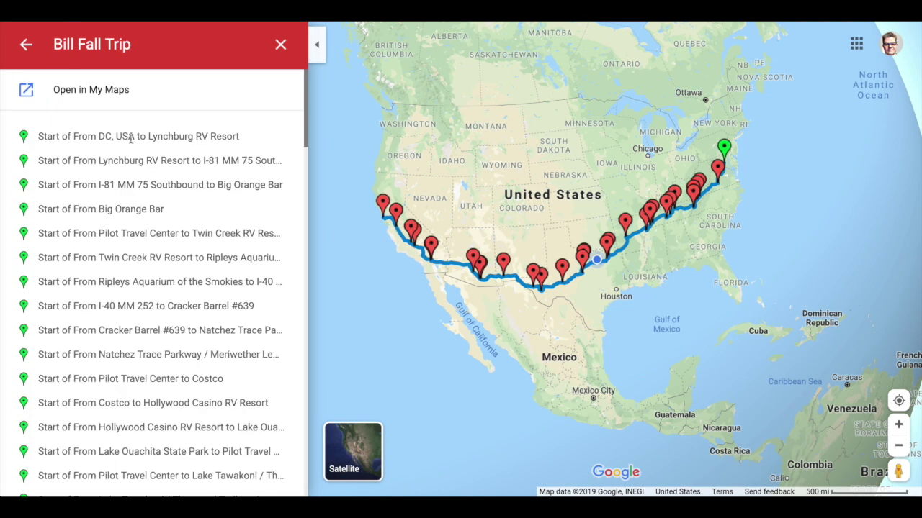